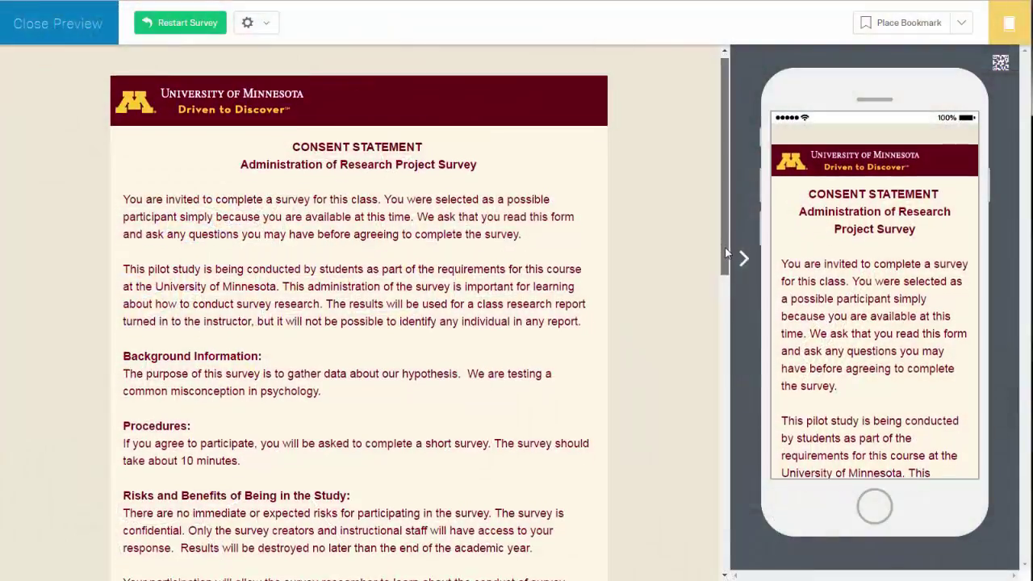
# Step: Scroll the survey preview and answer the activity question with Bike riding
pyautogui.moveTo(725, 247); pyautogui.dragTo(714, 365)
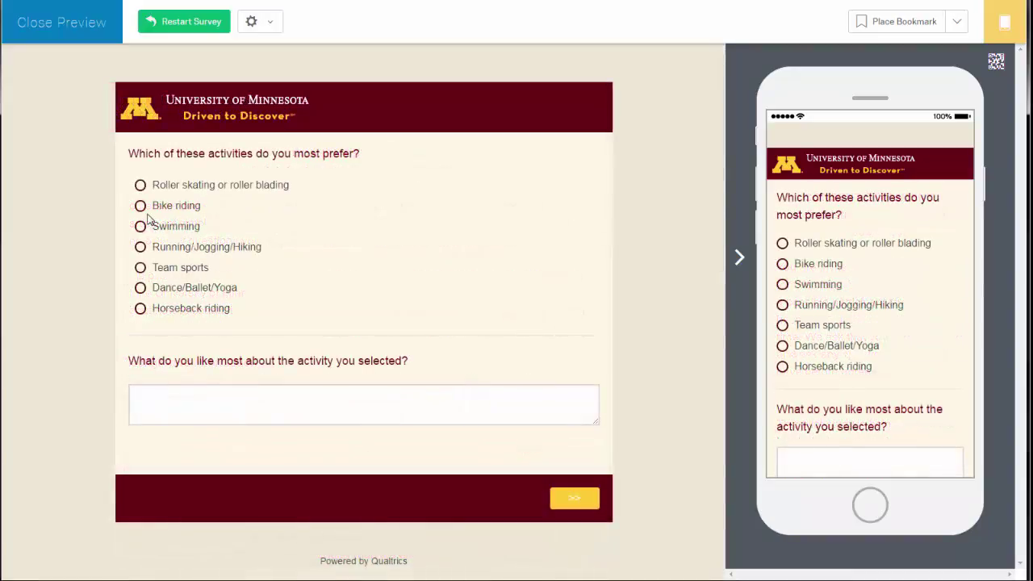
pyautogui.click(142, 210)
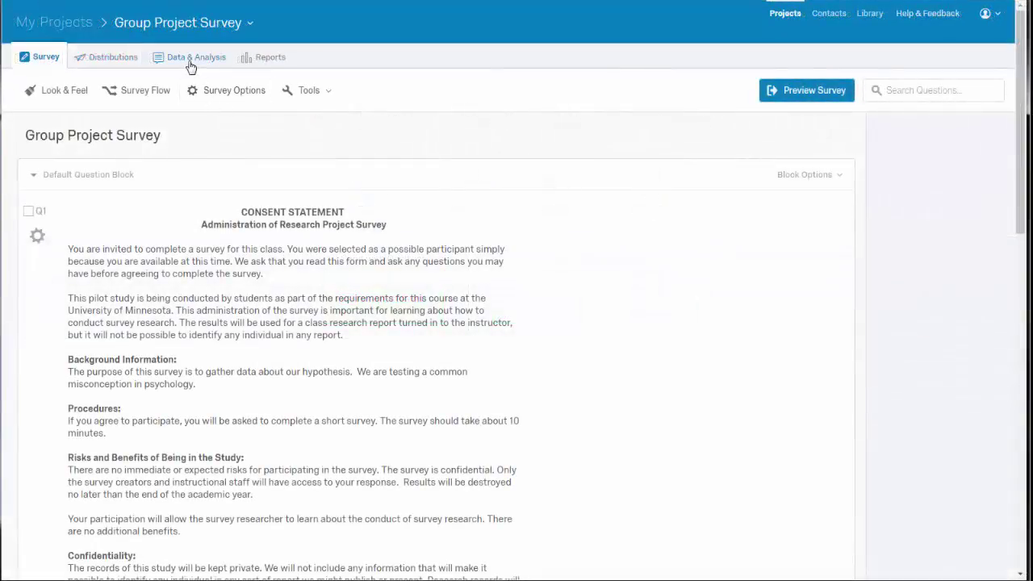
# Step: Run Test Survey from Tools to generate five automated test responses, then dismiss the summary
pyautogui.click(191, 61)
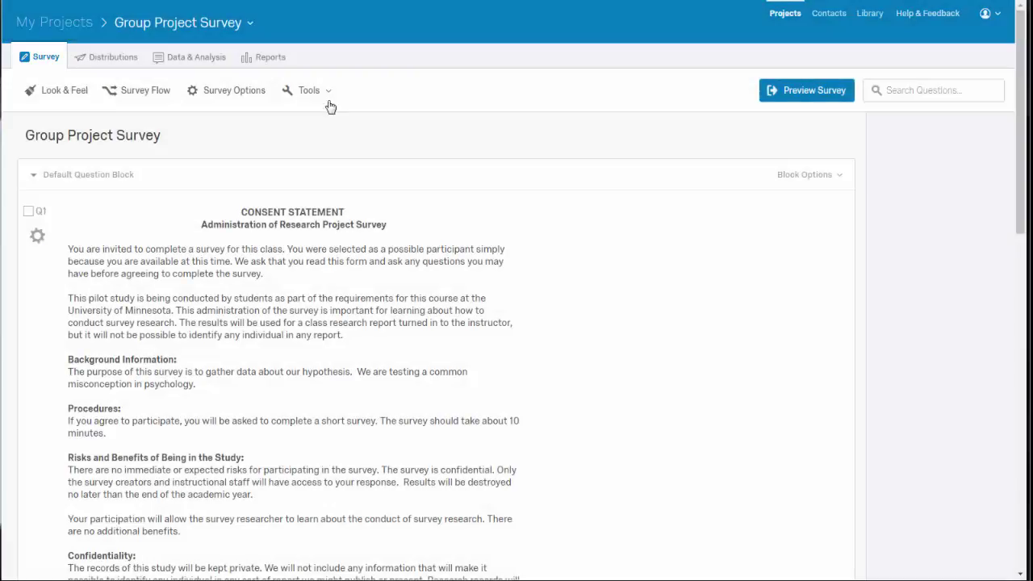
pyautogui.click(326, 91)
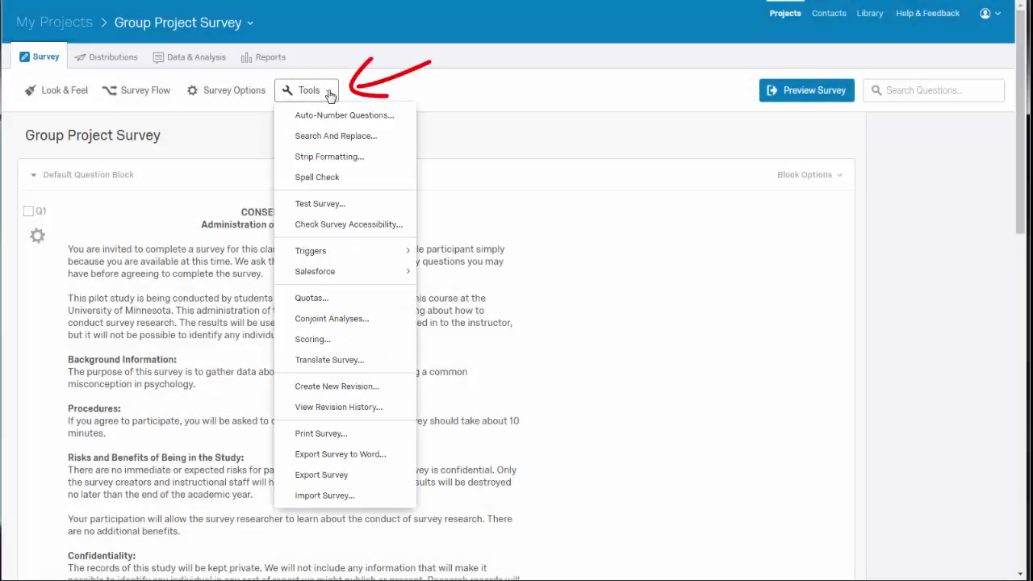
pyautogui.click(382, 212)
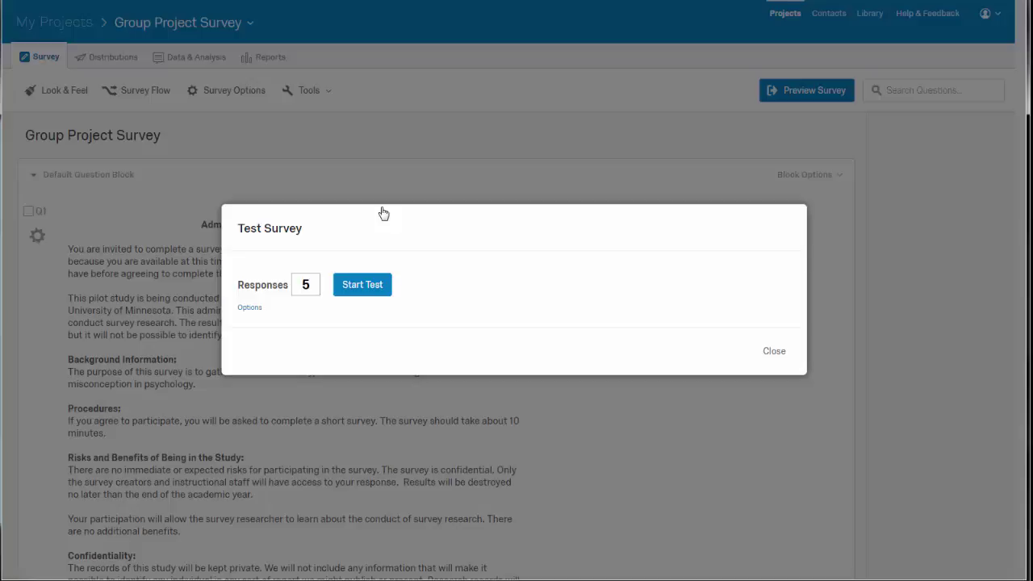
pyautogui.click(372, 287)
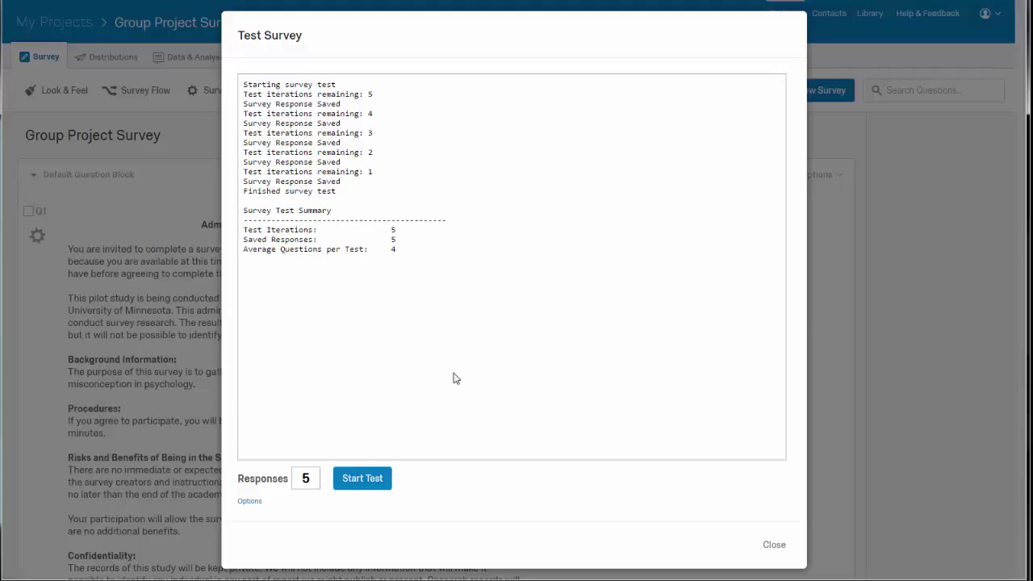
pyautogui.click(775, 546)
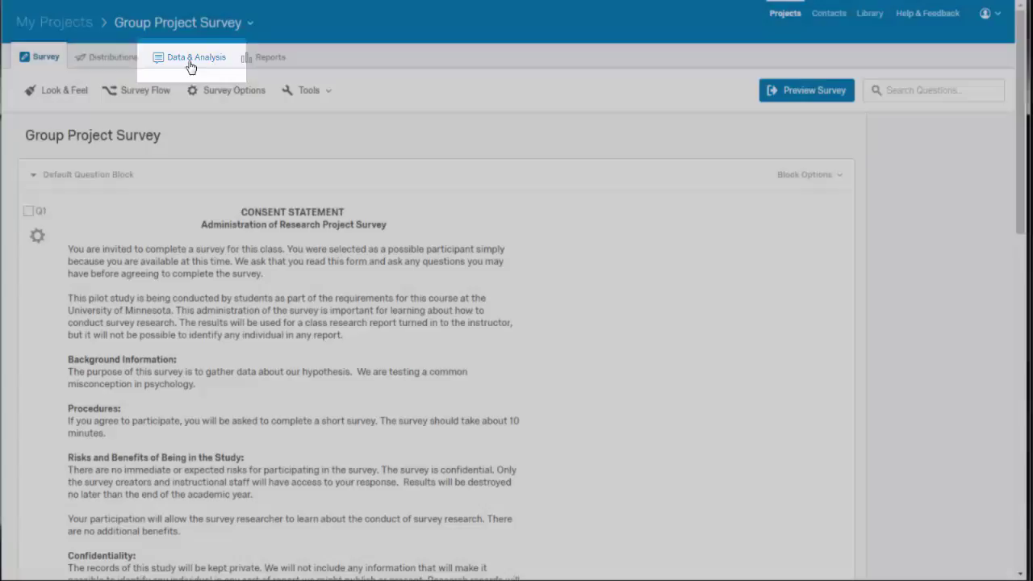
# Step: In Data & Analysis, select all 20 responses and choose to delete them
pyautogui.click(190, 64)
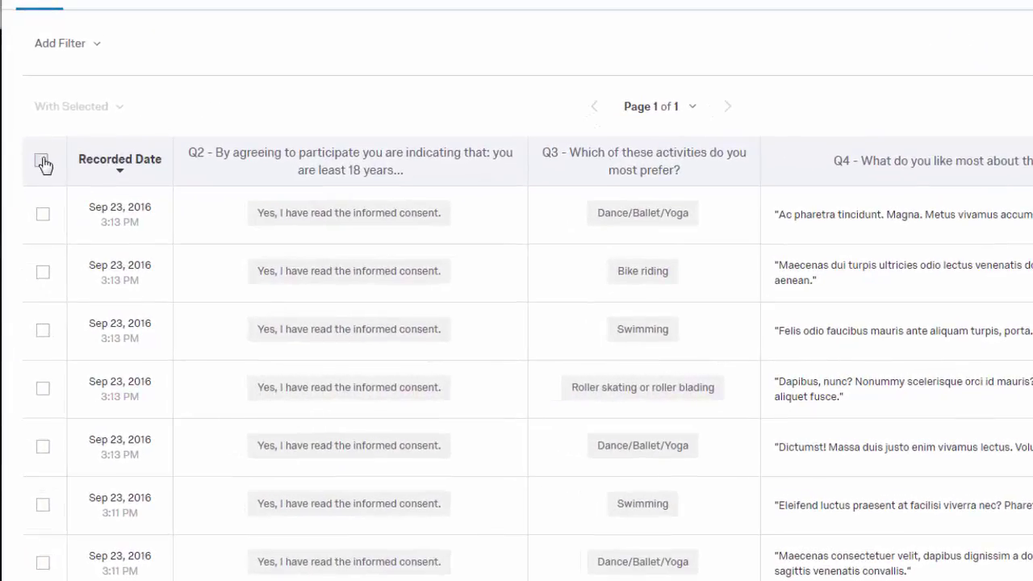
pyautogui.click(42, 160)
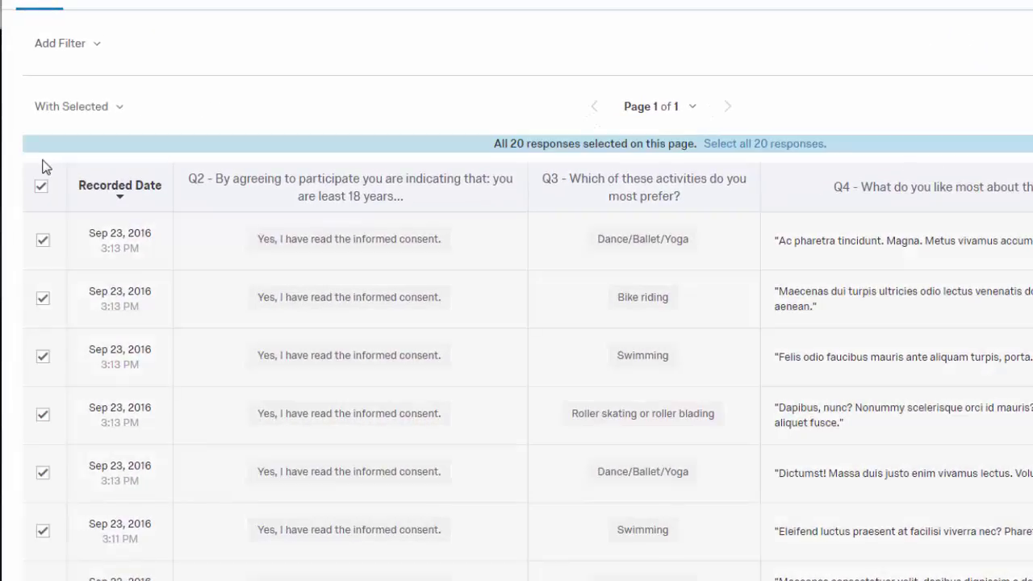
pyautogui.click(122, 111)
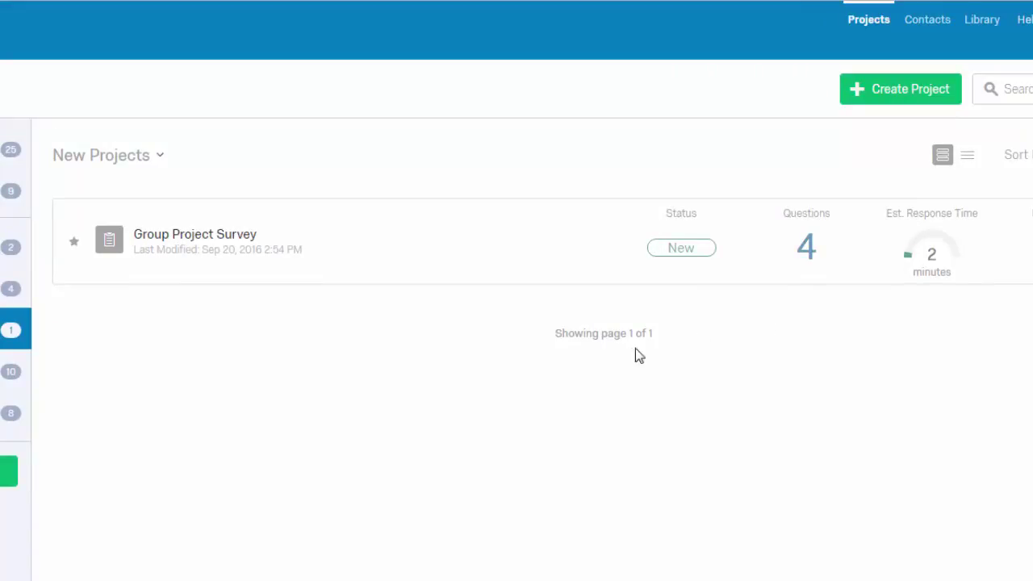
# Step: Open Group Project Survey's Distributions and get a single reusable anonymous link
pyautogui.click(199, 236)
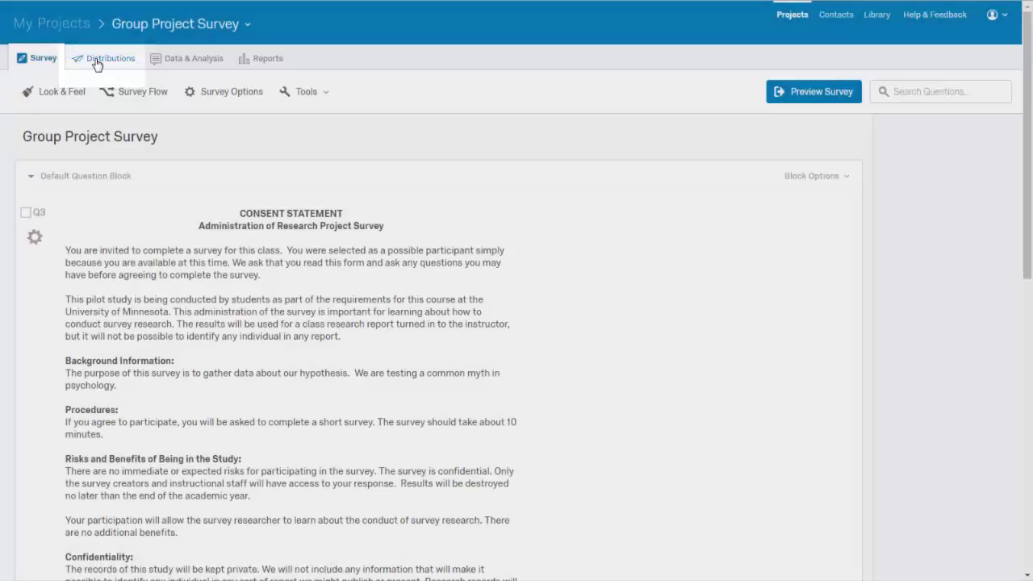
pyautogui.click(97, 63)
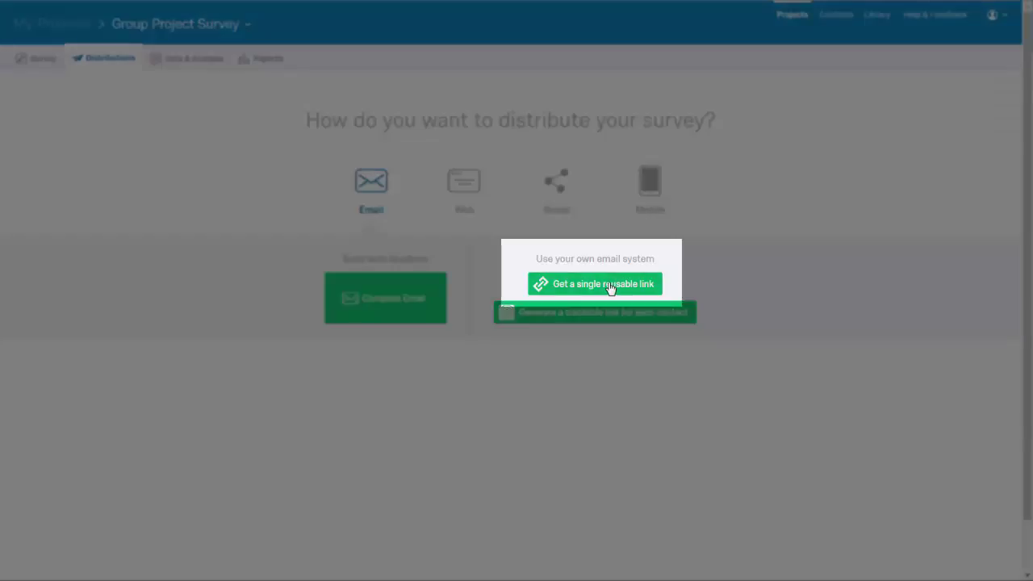
pyautogui.click(611, 289)
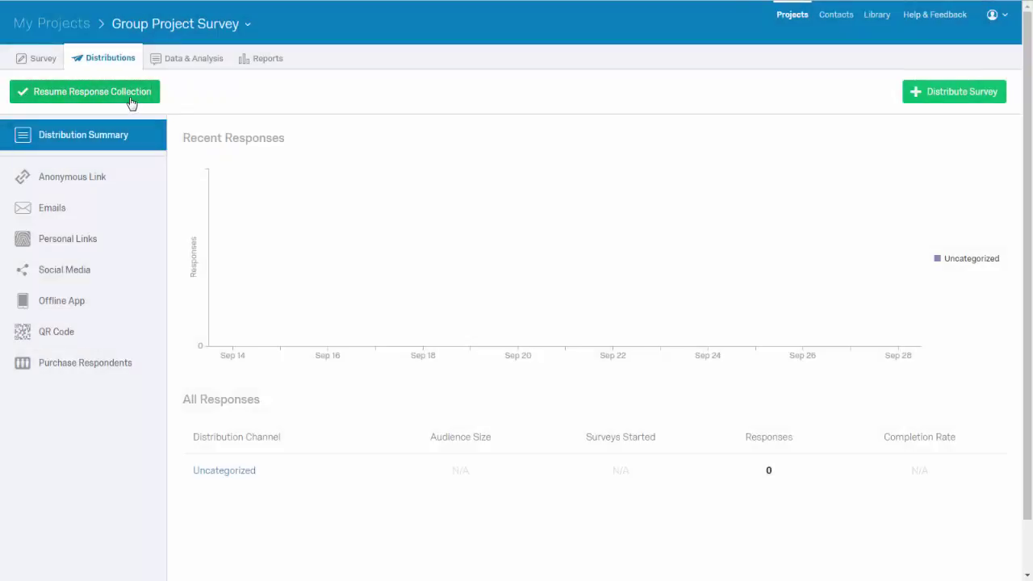
# Step: Resume response collection, then pause it again from the Anonymous Link page, confirming the pause
pyautogui.click(131, 101)
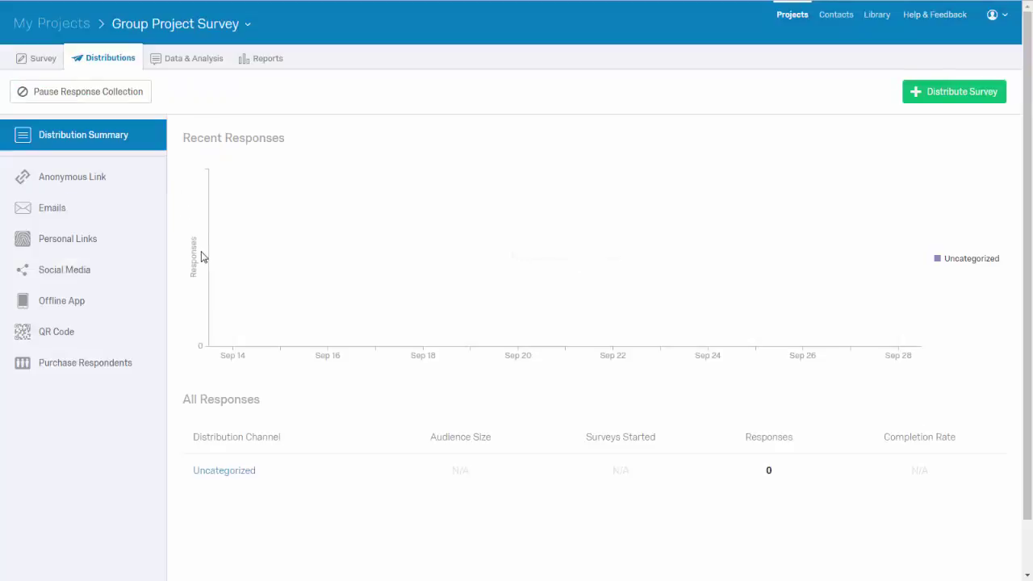
pyautogui.click(113, 186)
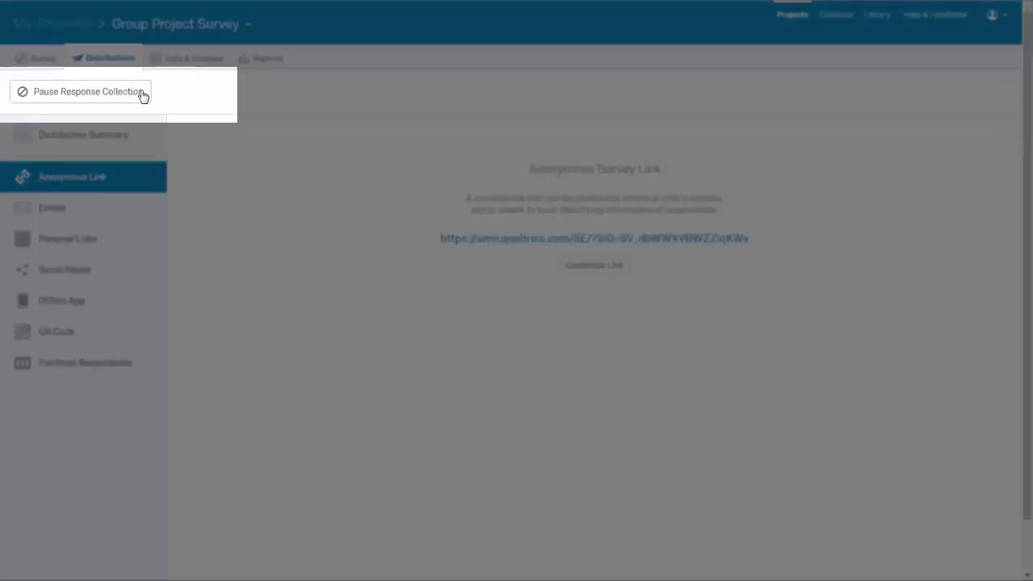
pyautogui.click(142, 94)
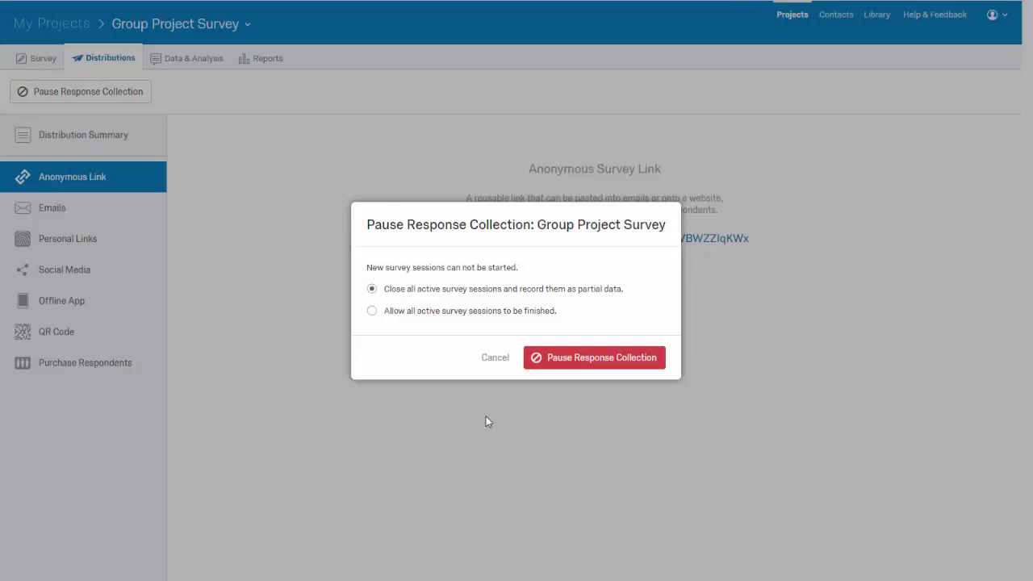
pyautogui.click(589, 365)
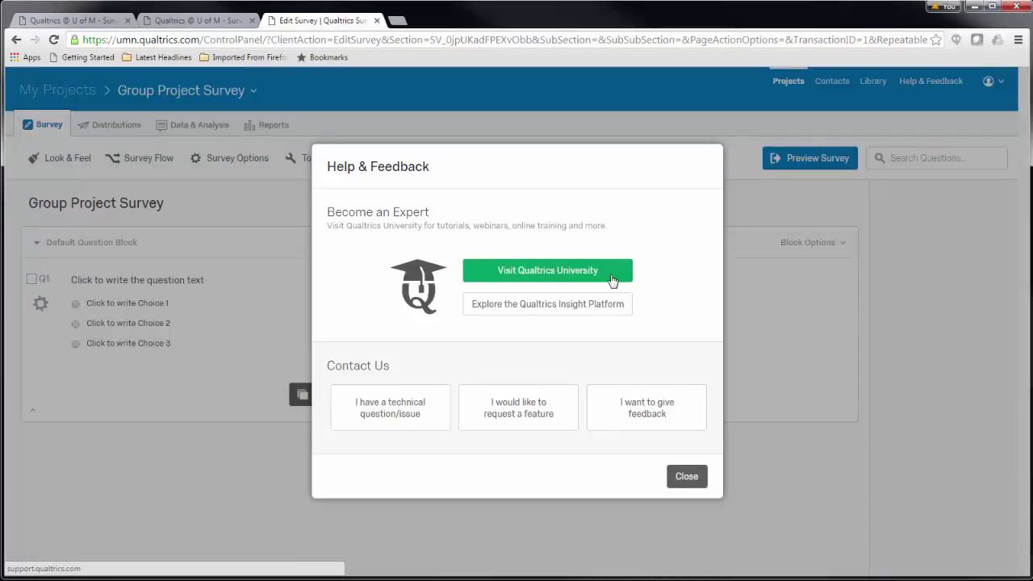
# Step: Open the Qualtrics Support site and browse its Survey Platform help topics
pyautogui.click(612, 279)
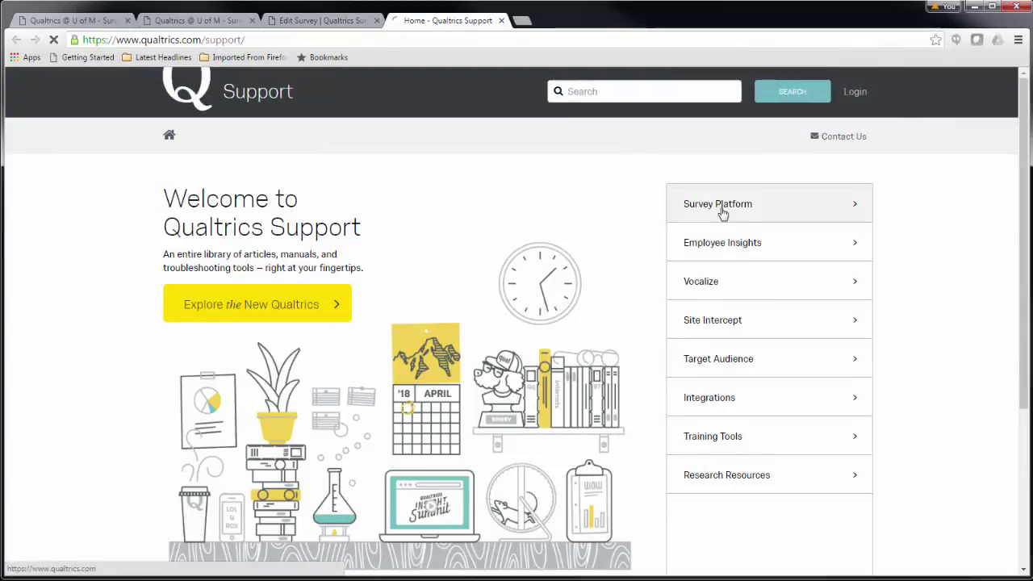
pyautogui.click(724, 211)
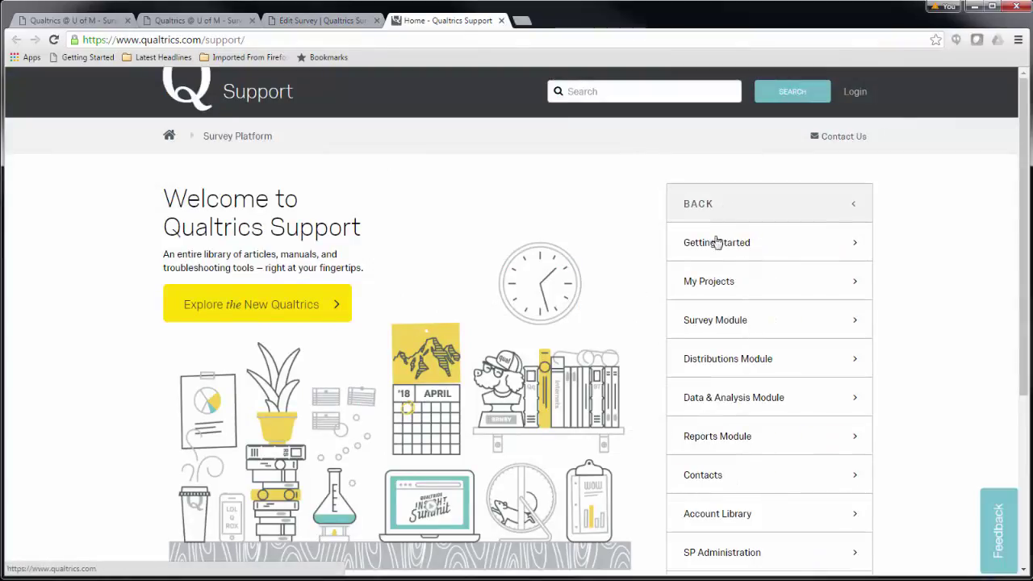
pyautogui.scroll(-1, 915, 369)
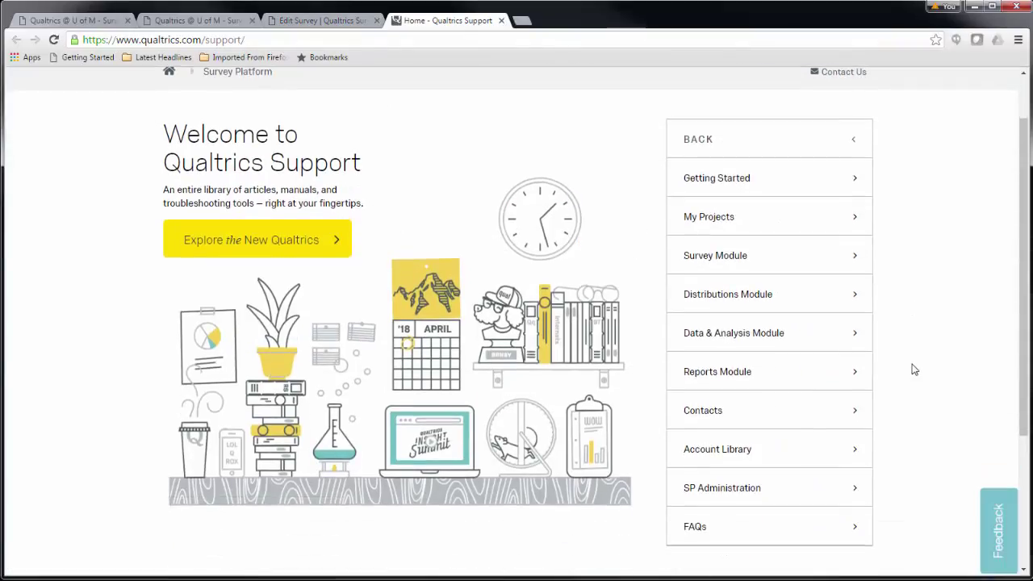